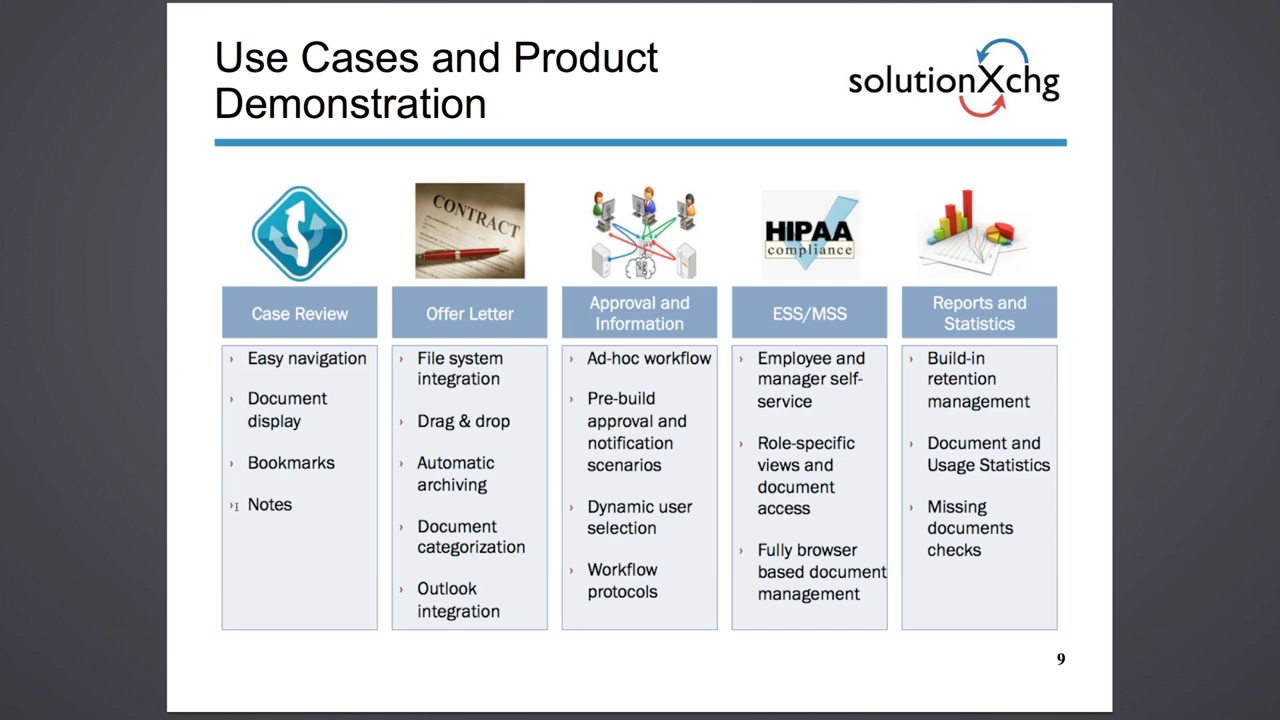
Step: Switch from the presentation slides to the SAP personnel file demonstration
{"action": "key", "text": "ctrl+Right"}
{"action": "key", "text": "ctrl+Left"}
{"action": "key", "text": "ctrl+Left"}
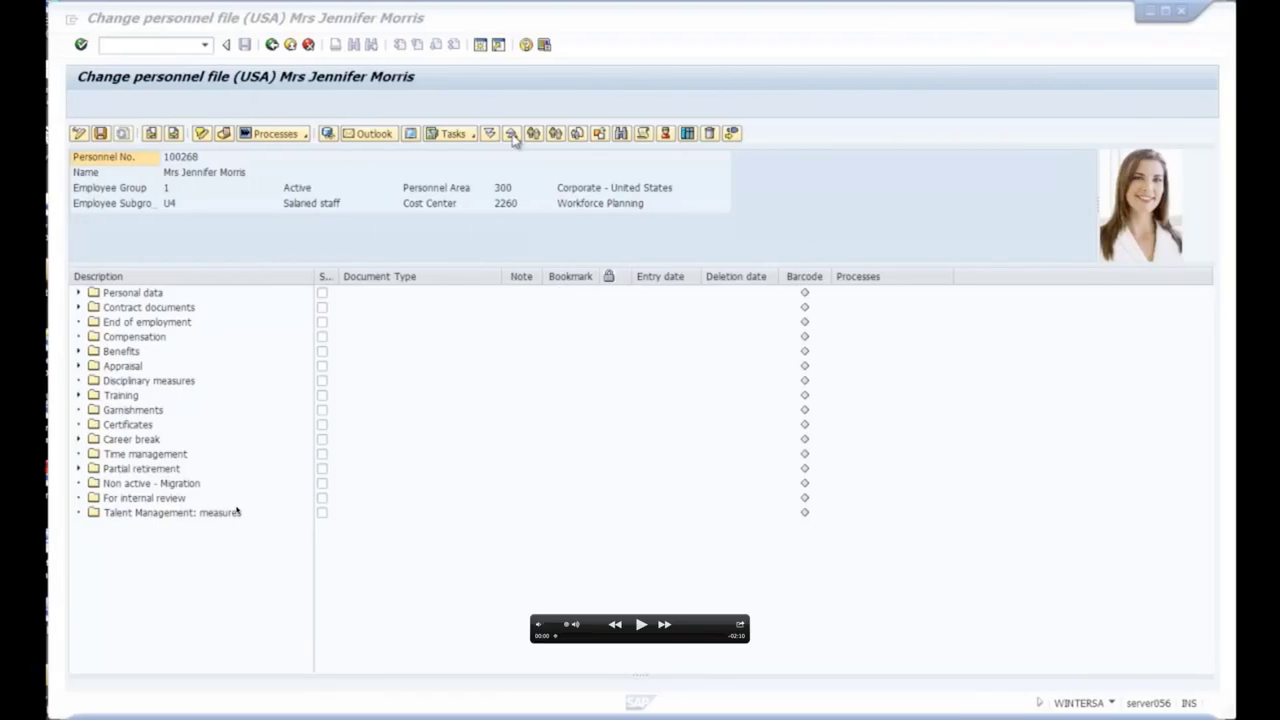
{"action": "mouse_move", "coordinate": [375, 434]}
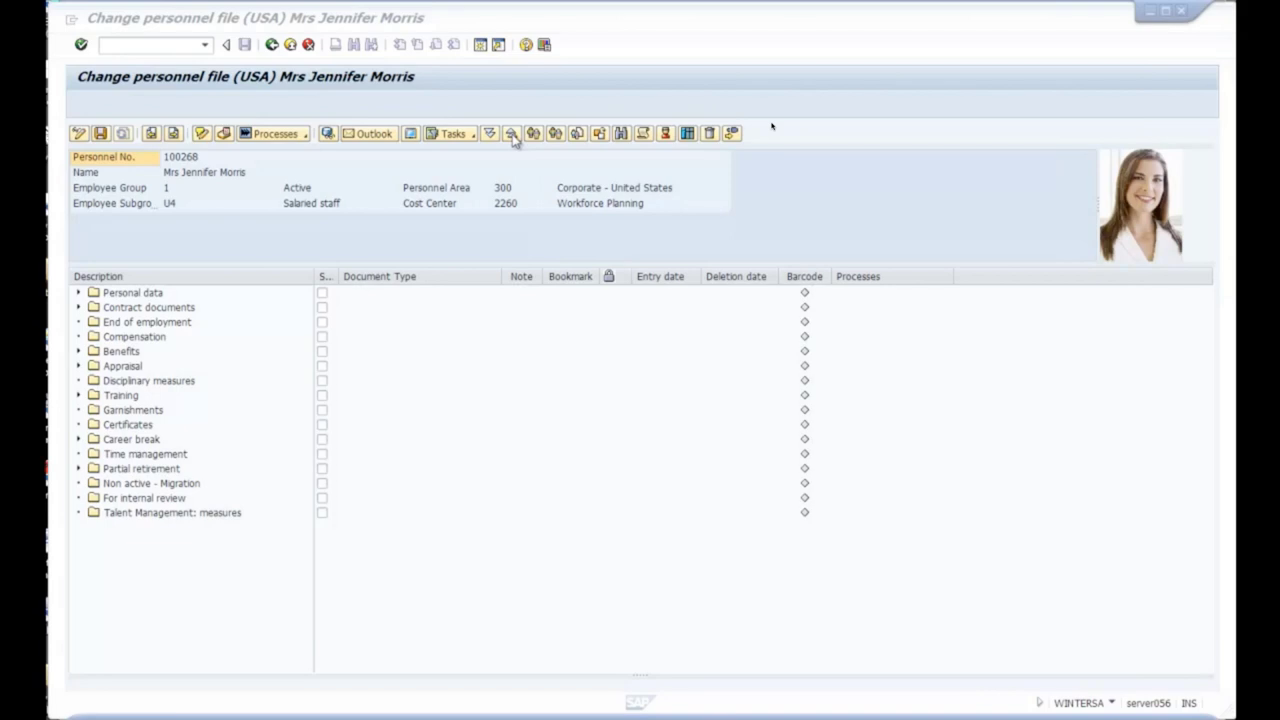
Step: Run the demonstration through opening file system access with the scanned documents and expanding all folders of the personnel file
{"action": "mouse_move", "coordinate": [744, 121]}
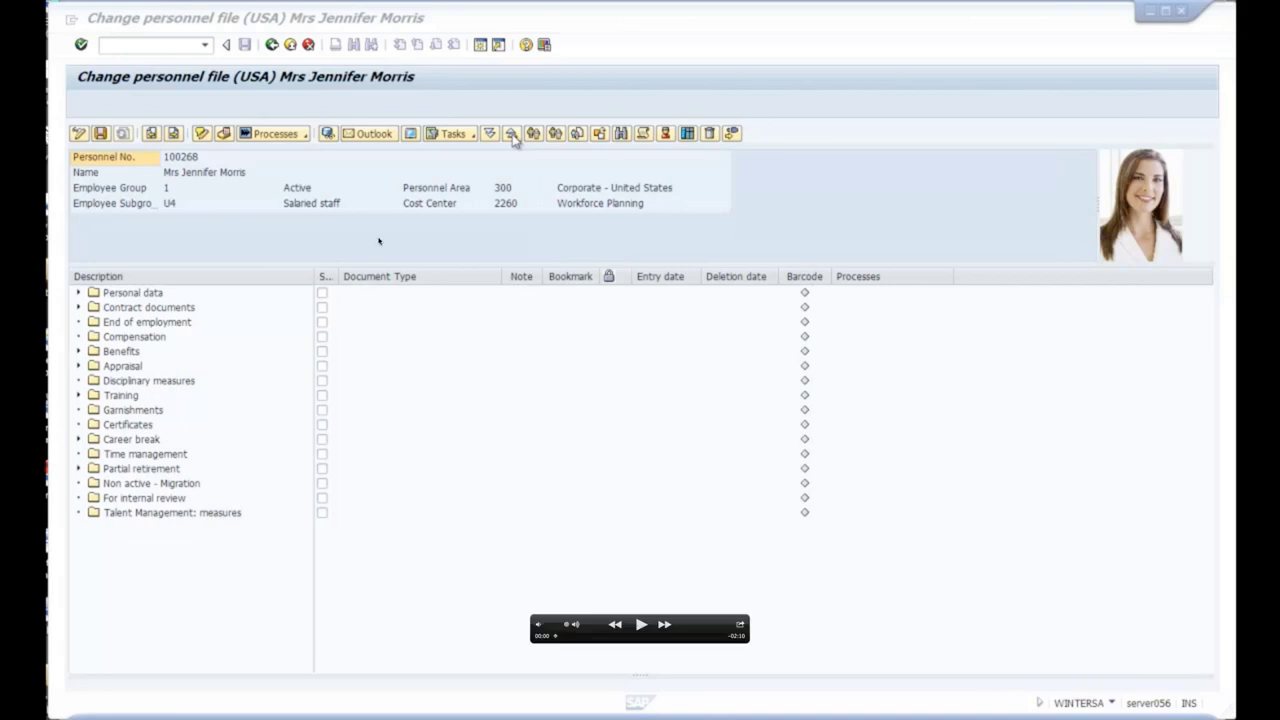
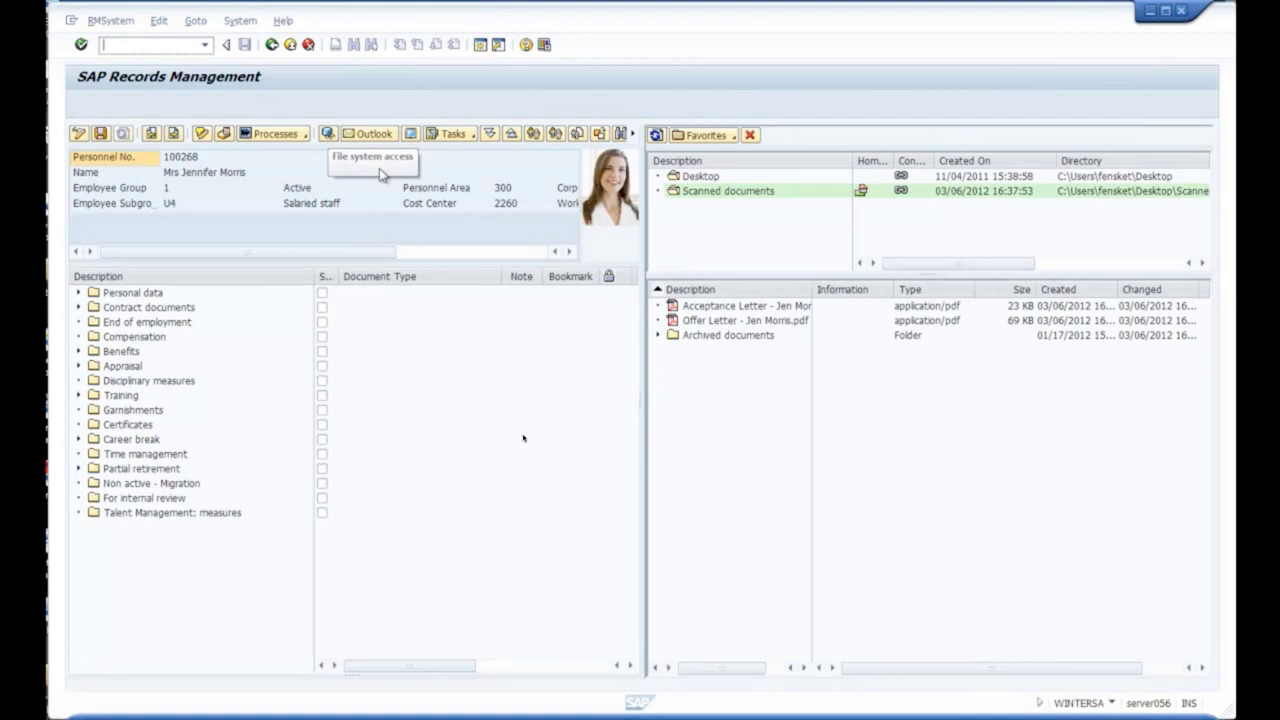
{"action": "mouse_move", "coordinate": [534, 437]}
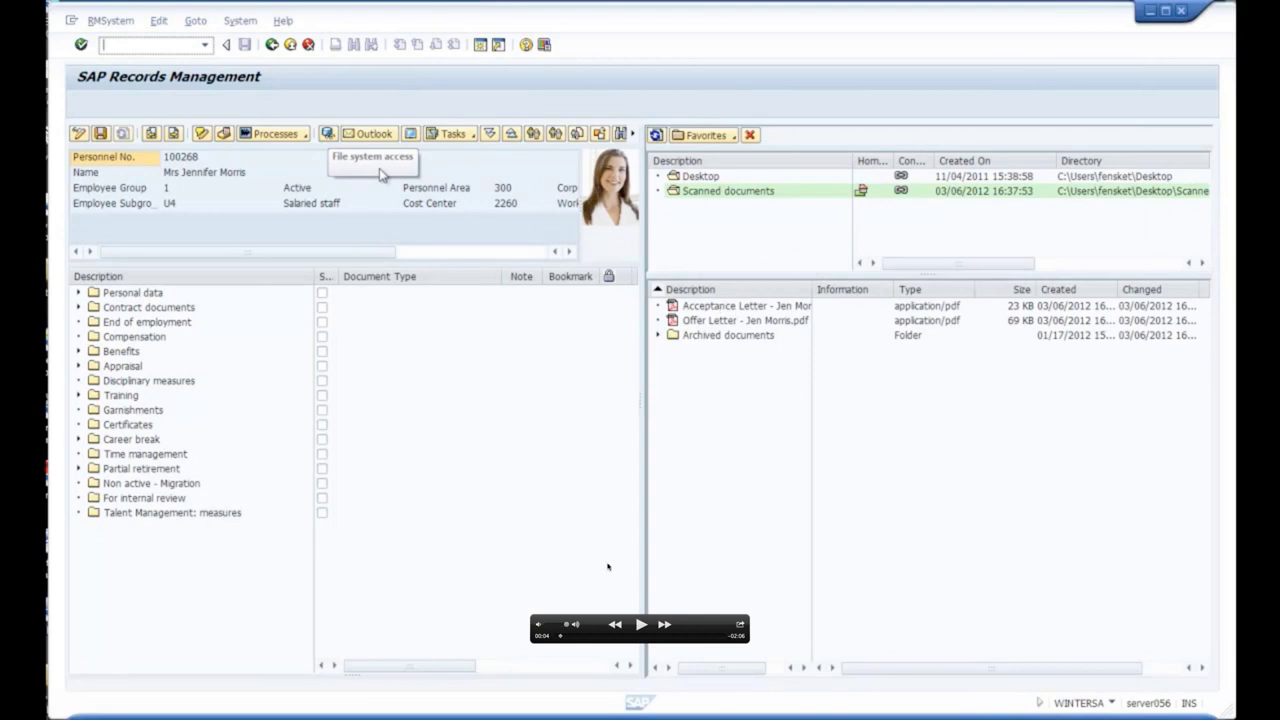
{"action": "left_click", "coordinate": [641, 624]}
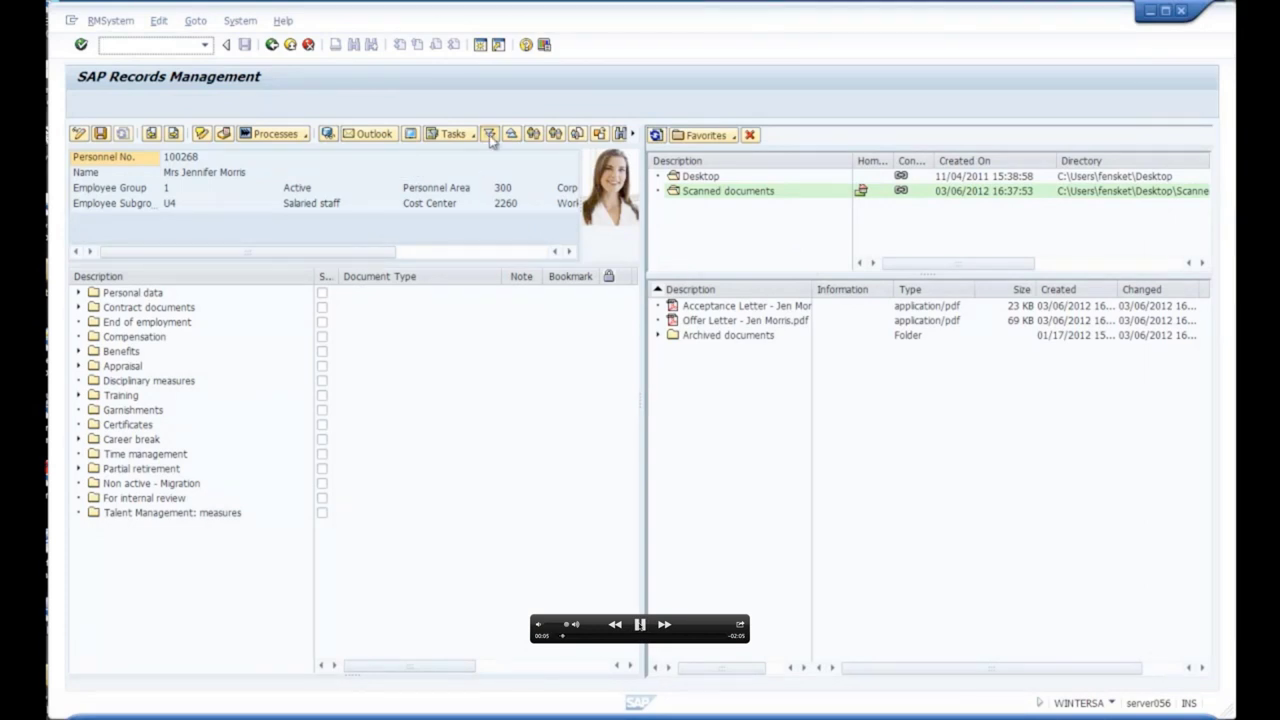
{"action": "left_click", "coordinate": [641, 624]}
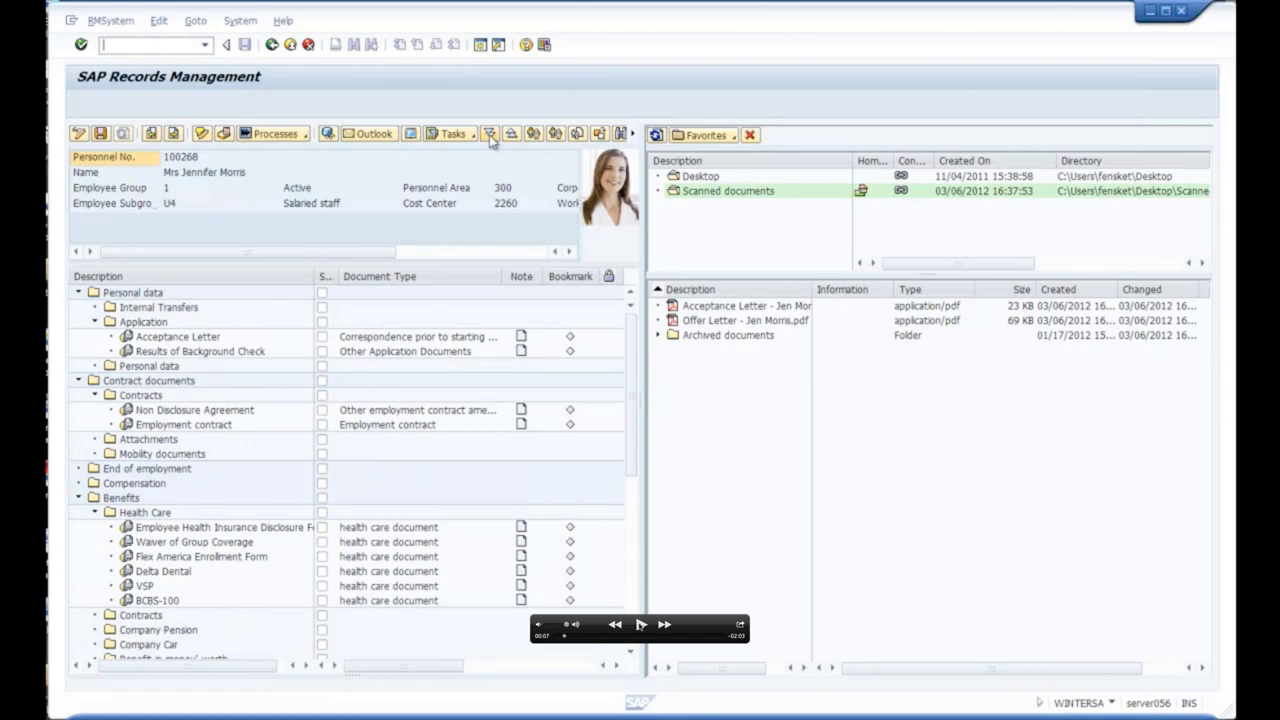
Step: Preview the scanned Offer Letter PDF and close the preview
{"action": "double_click", "coordinate": [685, 321]}
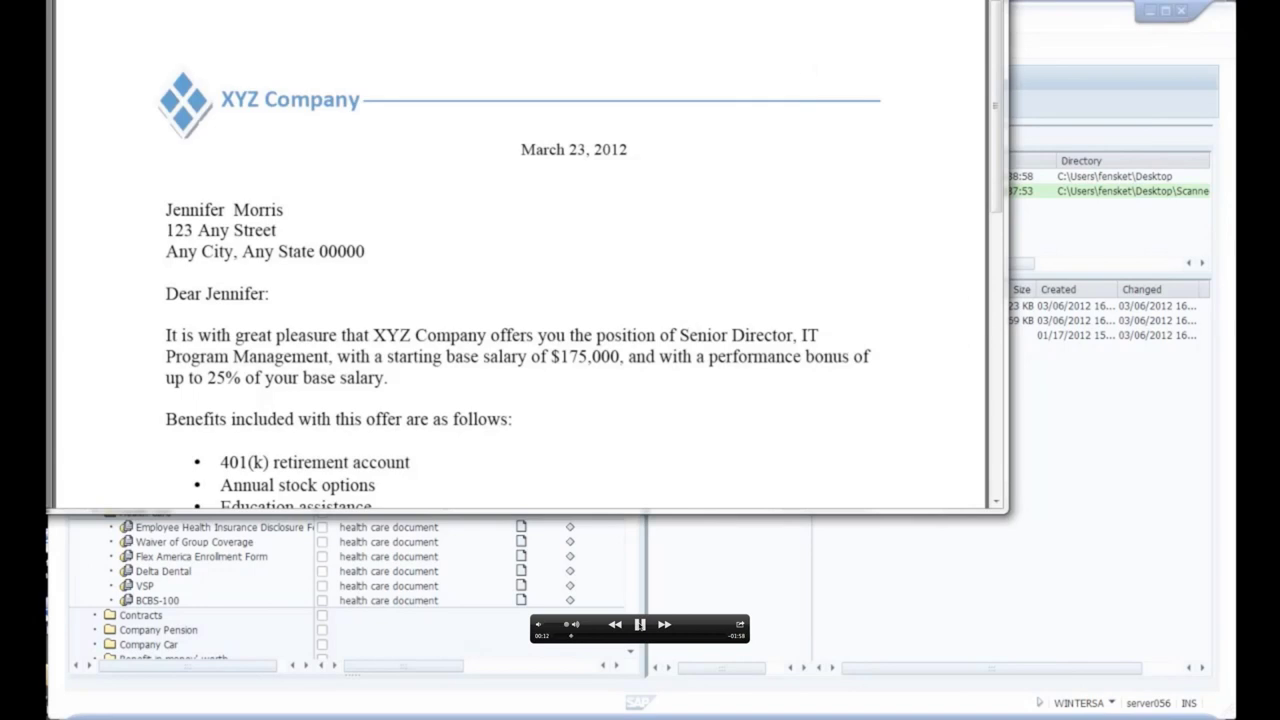
{"action": "key", "text": "alt+F4"}
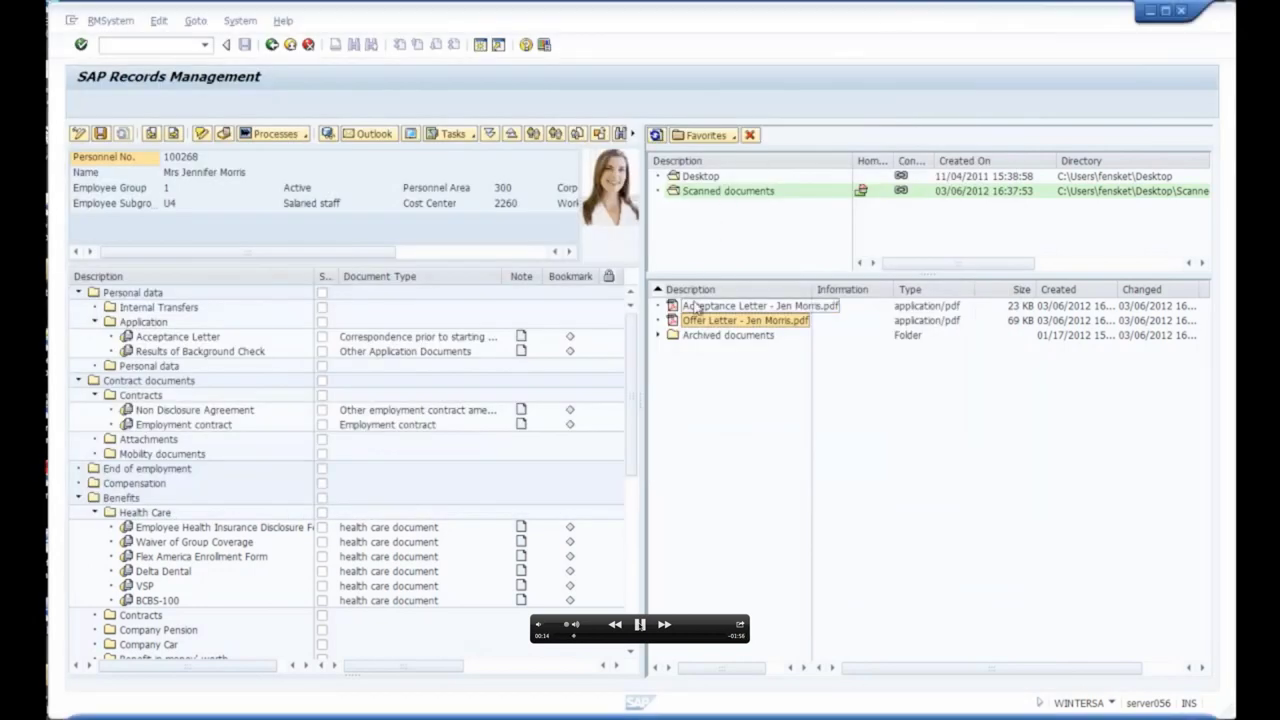
Step: File the scanned Offer Letter PDF in the Application folder as Other Application Documents with the description Offer Letter
{"action": "left_click_drag", "start_coordinate": [683, 321], "coordinate": [142, 328]}
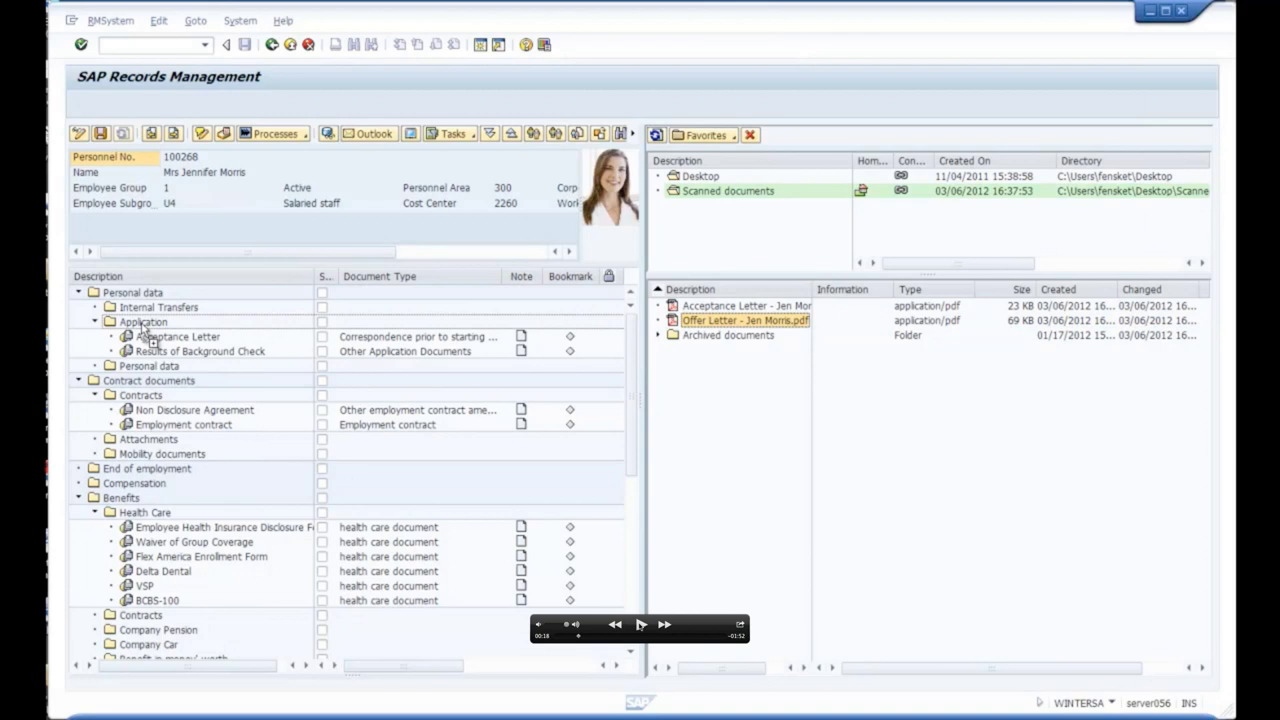
{"action": "left_click_drag", "start_coordinate": [143, 330], "coordinate": [143, 329]}
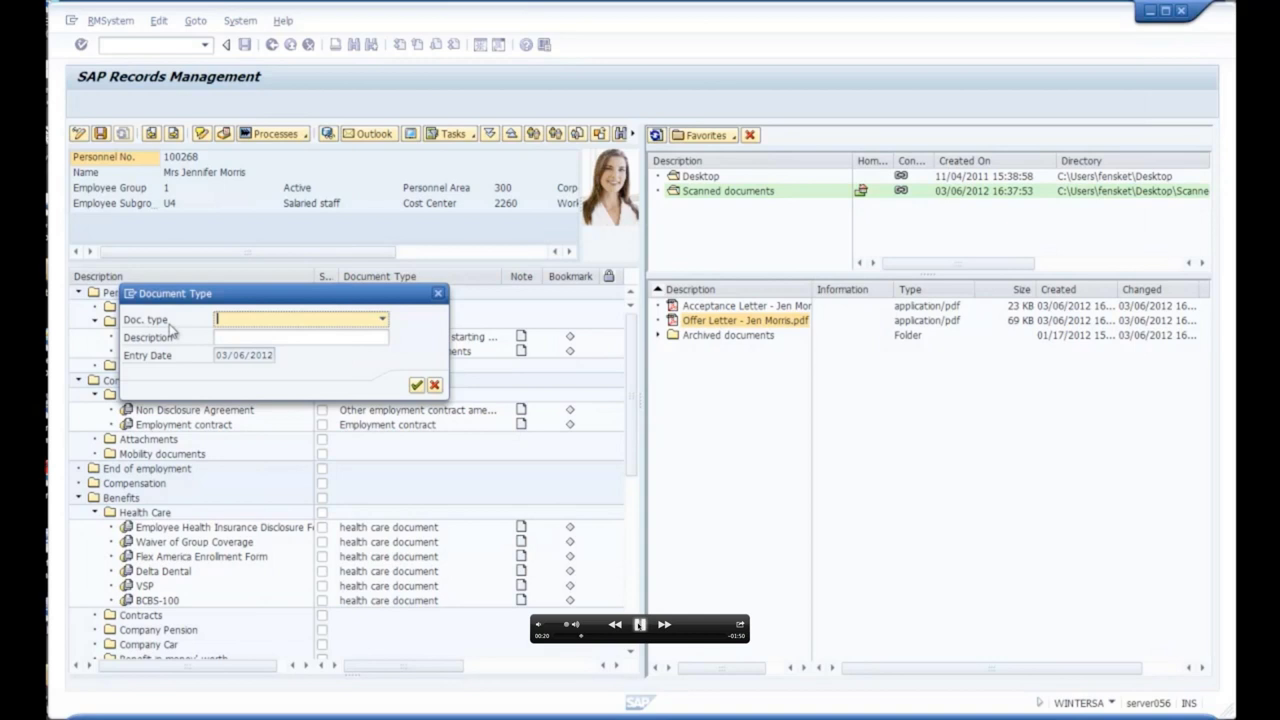
{"action": "left_click", "coordinate": [382, 320]}
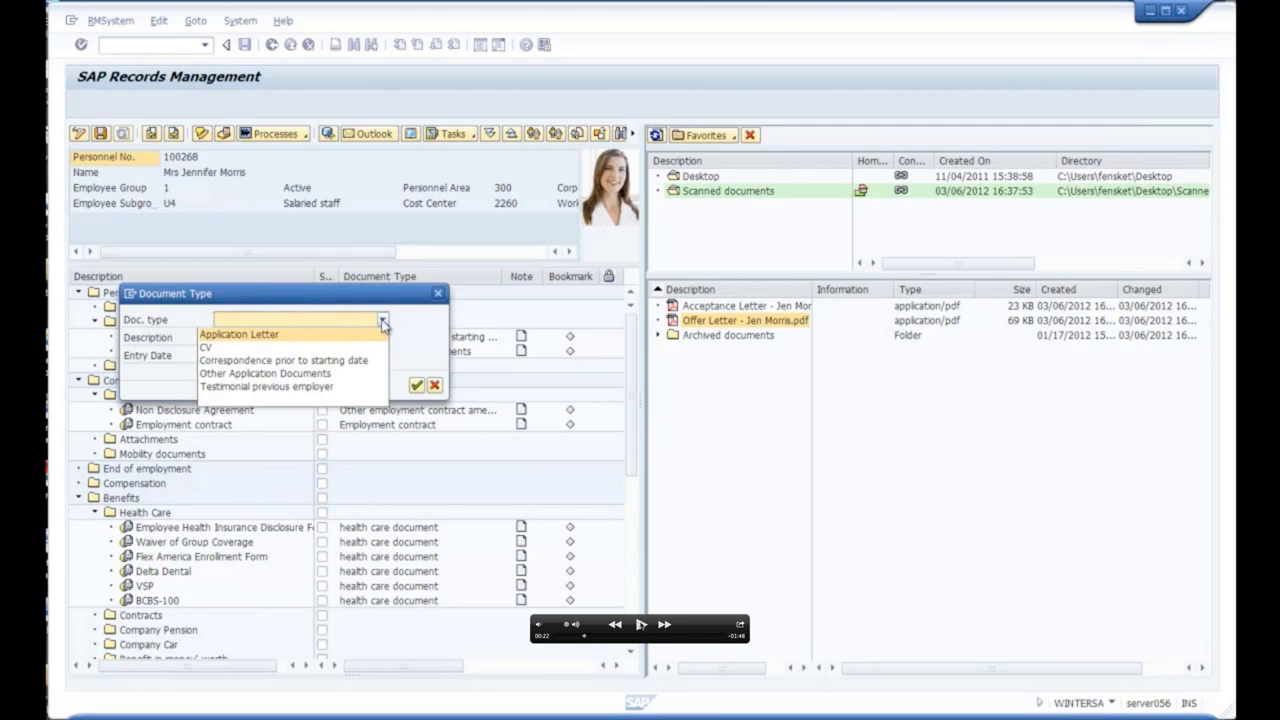
{"action": "left_click", "coordinate": [640, 625]}
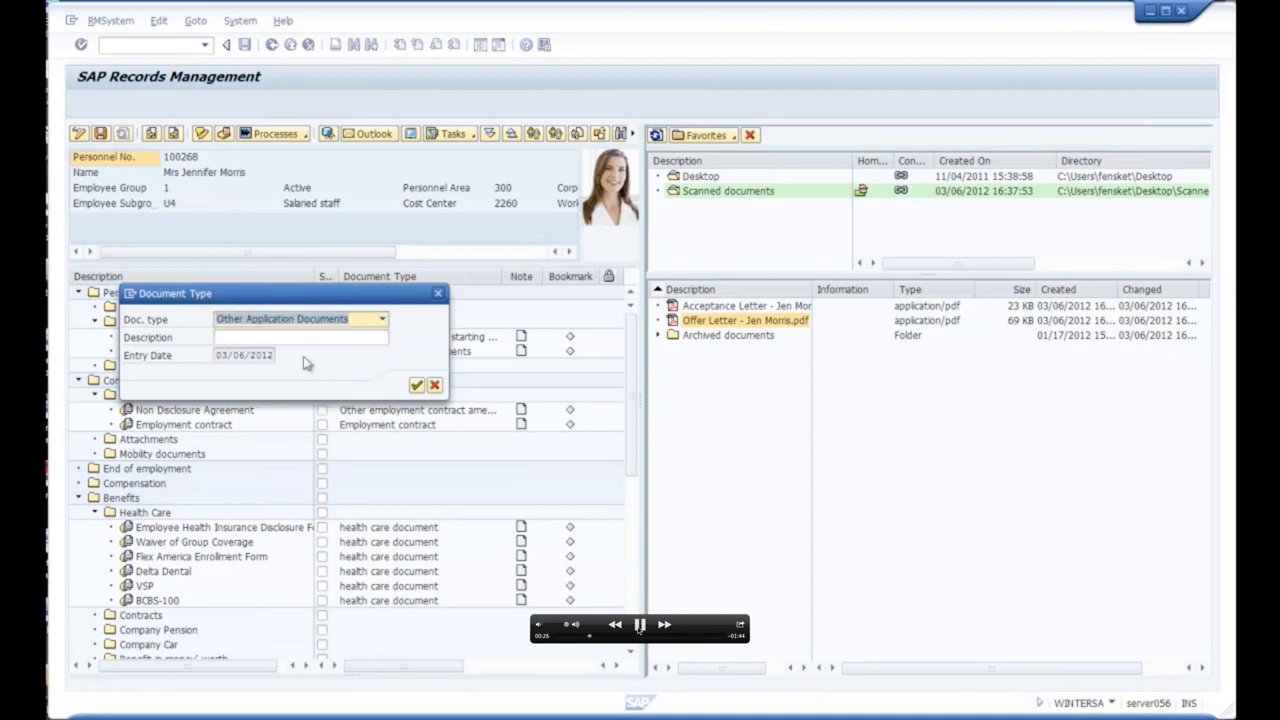
{"action": "left_click", "coordinate": [640, 625]}
{"action": "left_click", "coordinate": [640, 625]}
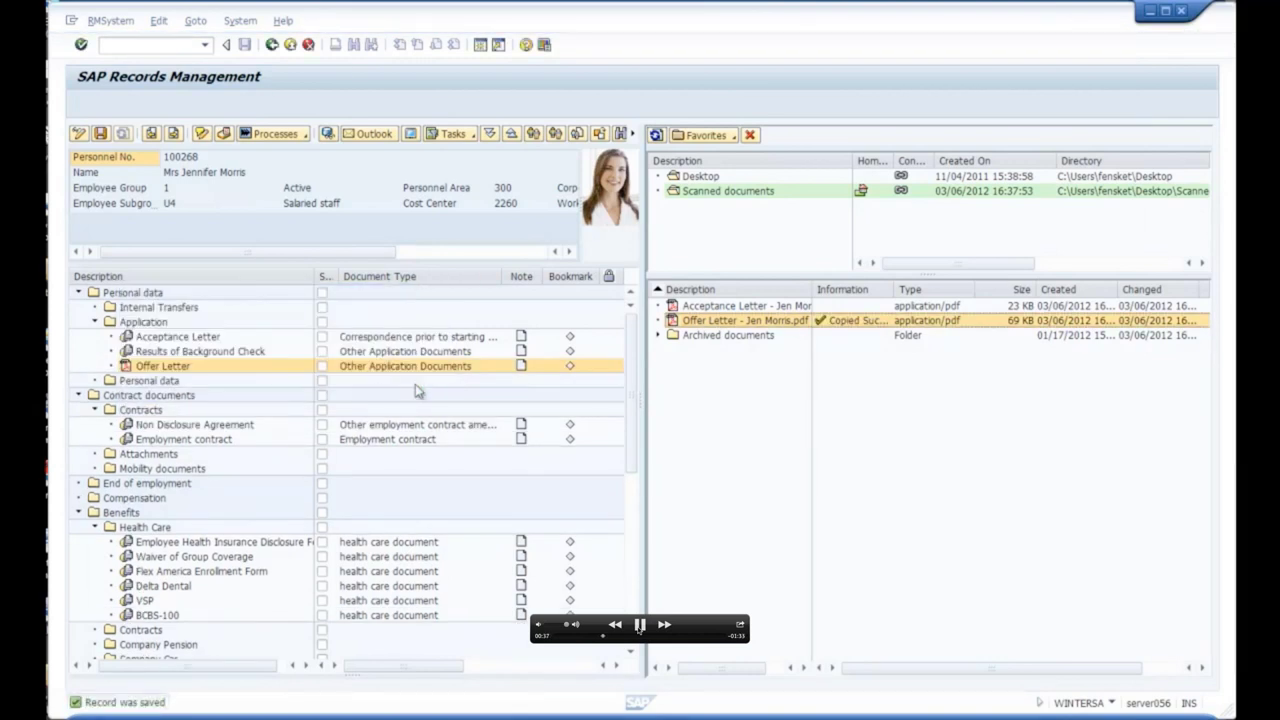
Step: Leave the file system view and display the filed Offer Letter from the Application folder
{"action": "left_click", "coordinate": [640, 626]}
{"action": "left_click", "coordinate": [640, 624]}
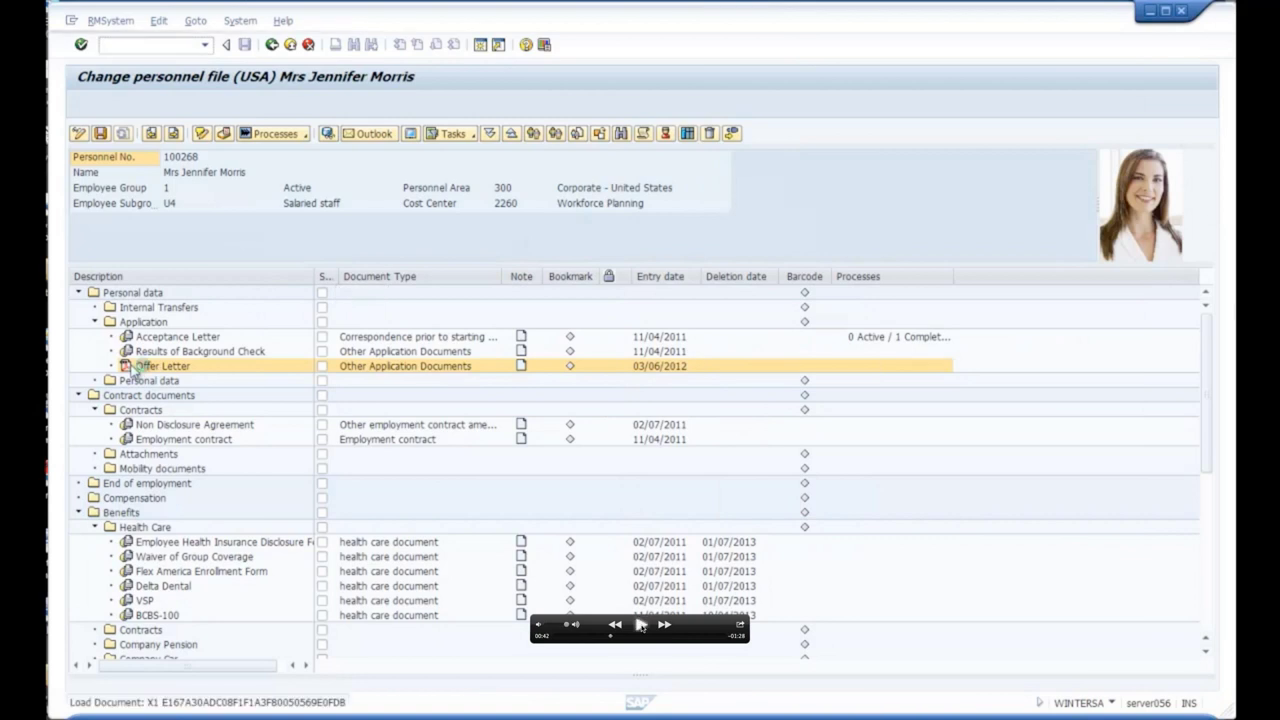
{"action": "left_click", "coordinate": [641, 625]}
{"action": "left_click", "coordinate": [641, 625]}
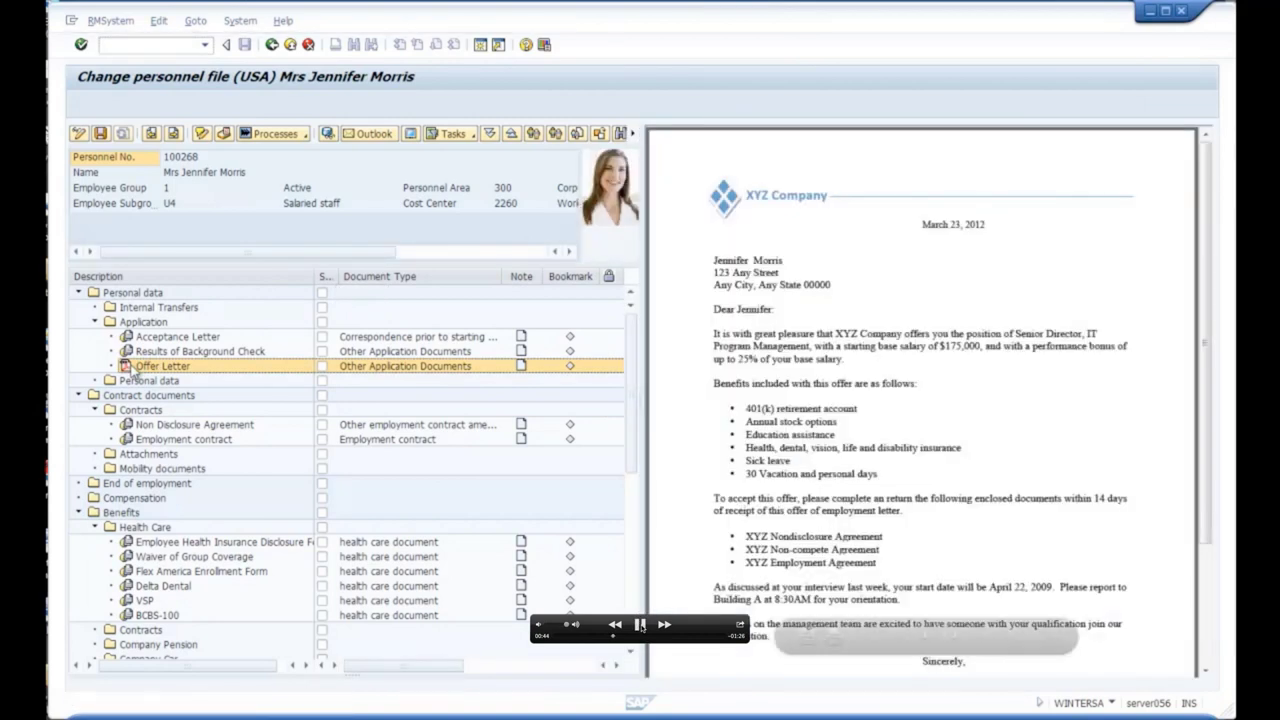
{"action": "left_click", "coordinate": [641, 625]}
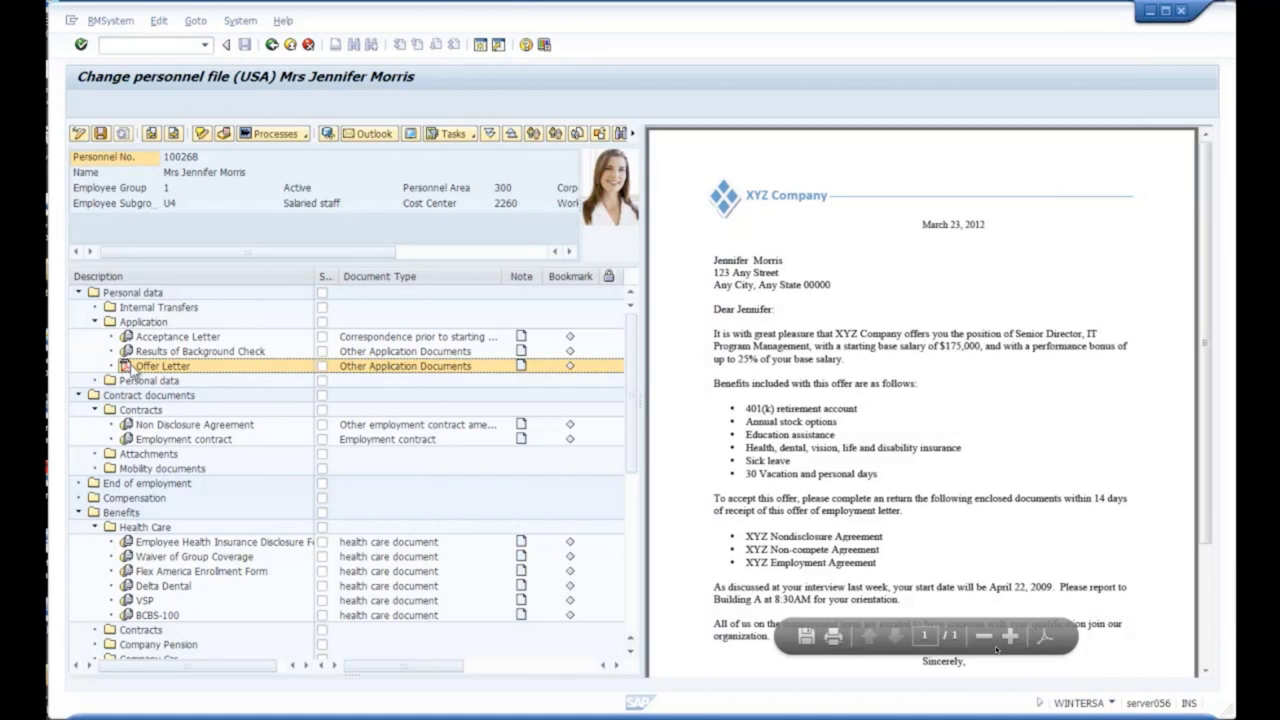
{"action": "mouse_move", "coordinate": [1012, 655]}
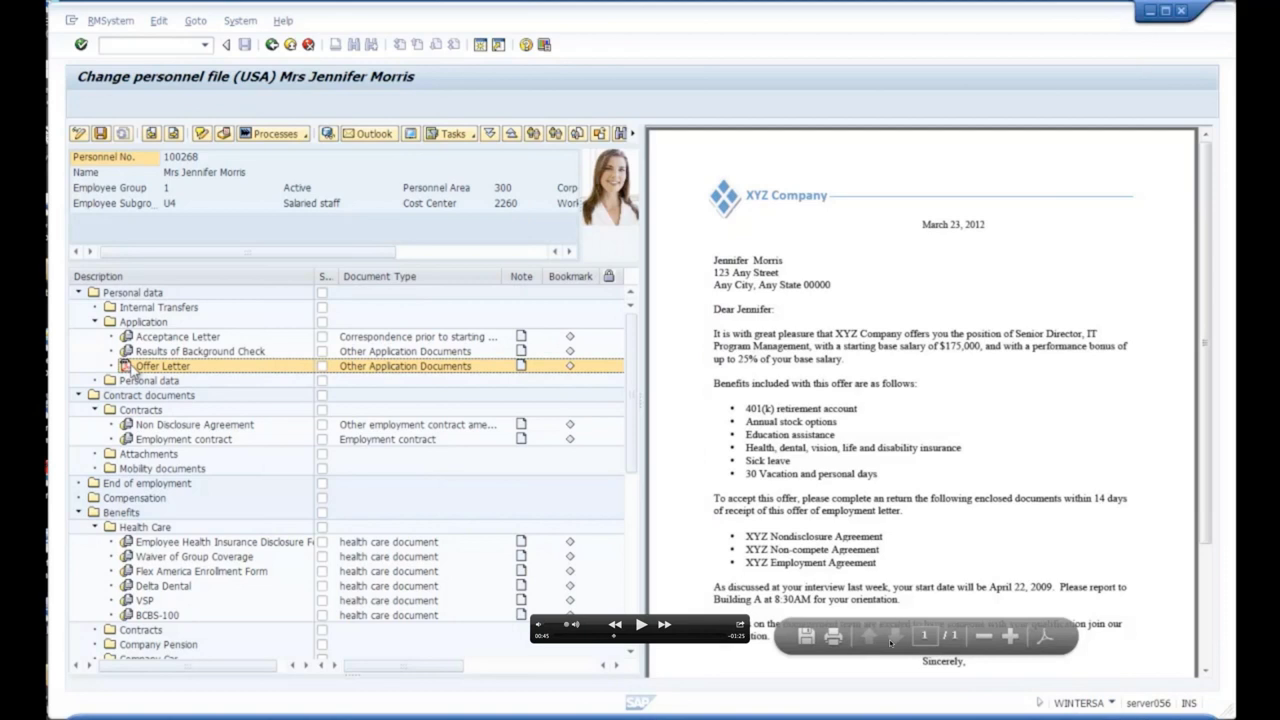
{"action": "left_click", "coordinate": [638, 626]}
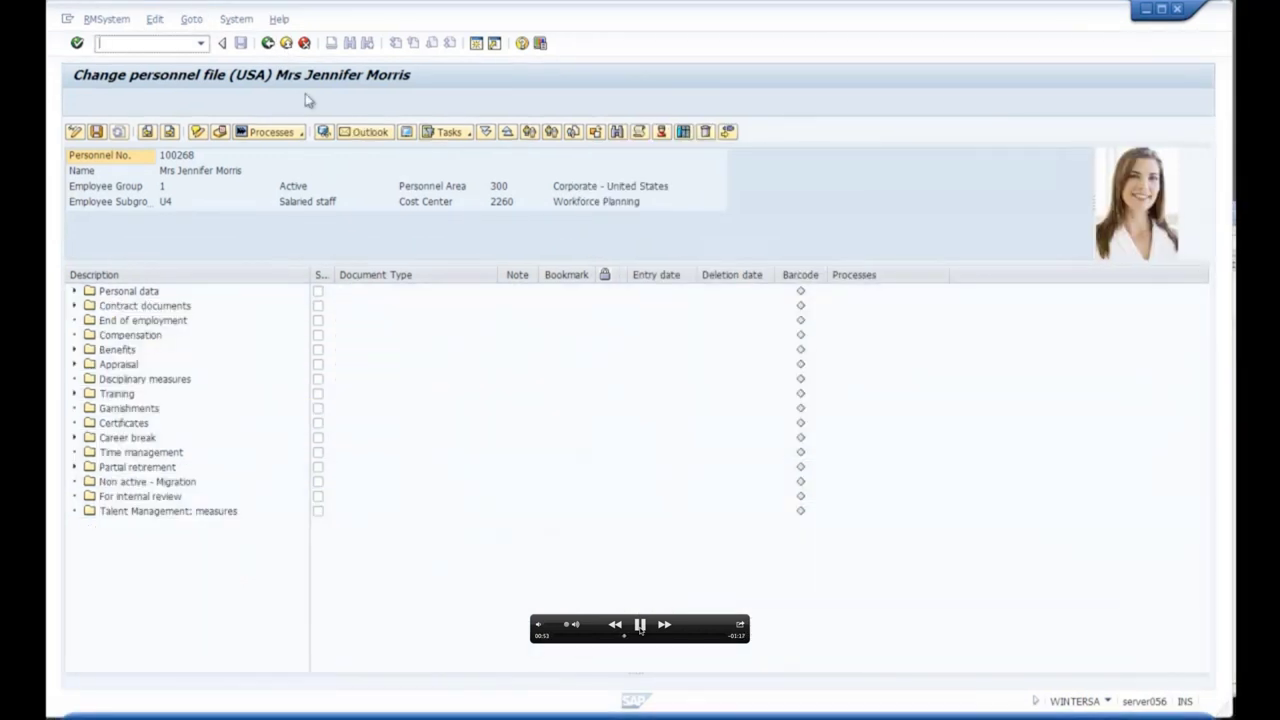
Step: Open the Outlook mailbox beside the personnel file and expand all folders of the file
{"action": "left_click", "coordinate": [640, 625]}
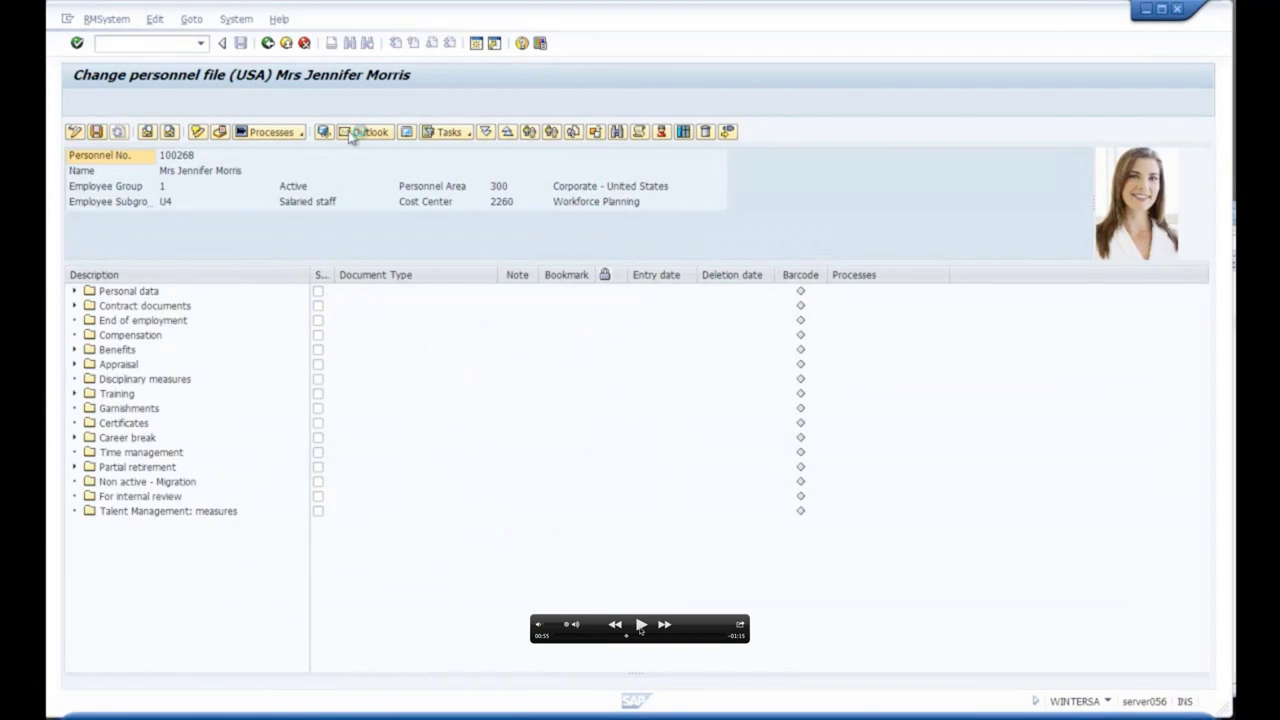
{"action": "left_click", "coordinate": [641, 625]}
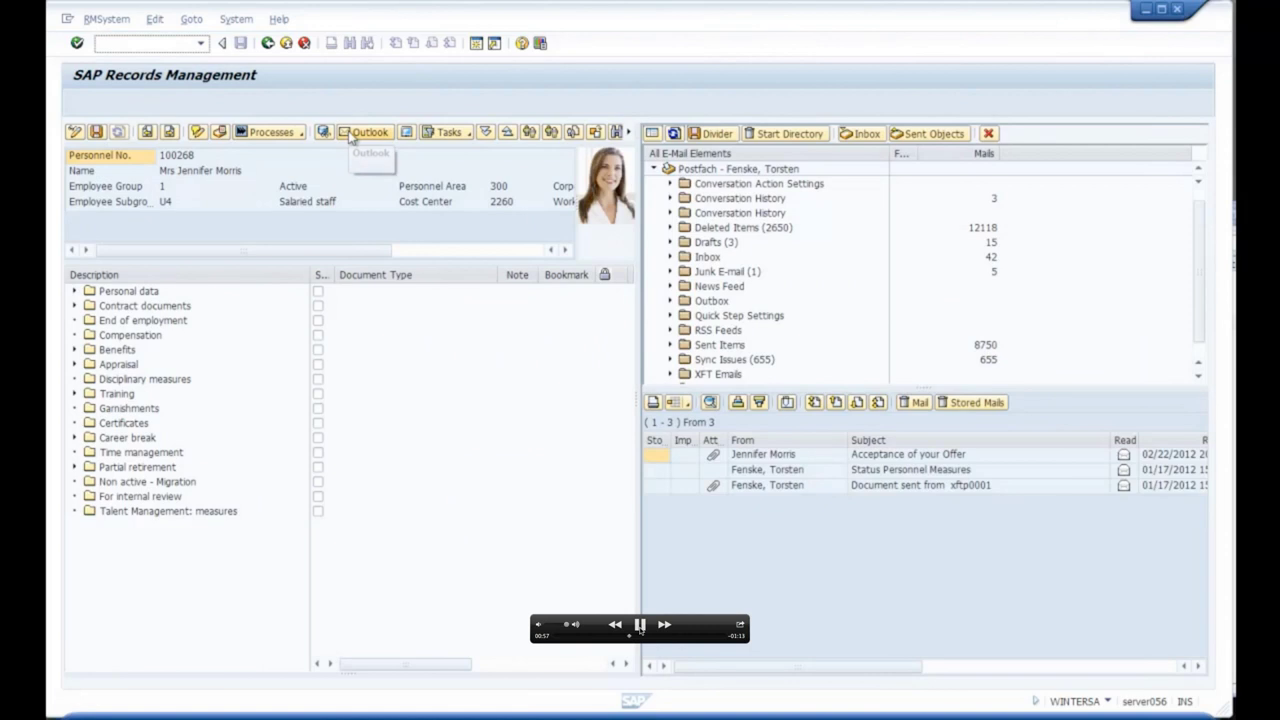
{"action": "left_click", "coordinate": [640, 625]}
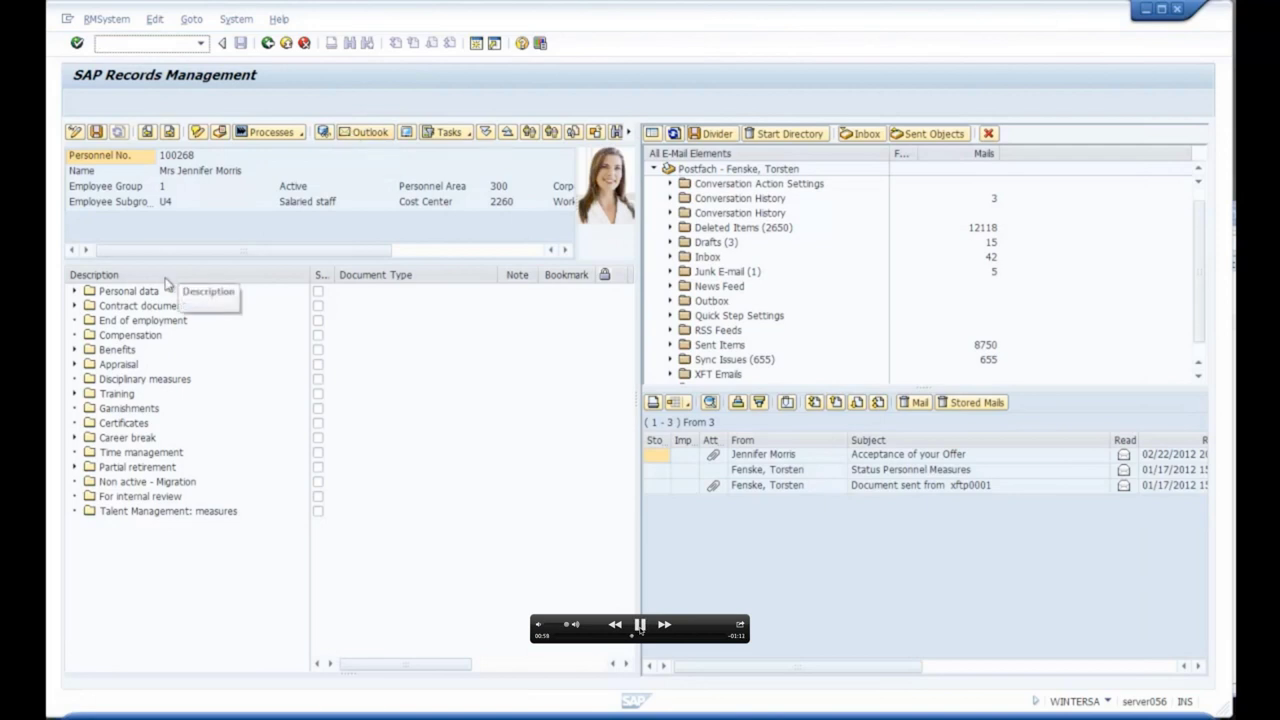
{"action": "left_click", "coordinate": [485, 133]}
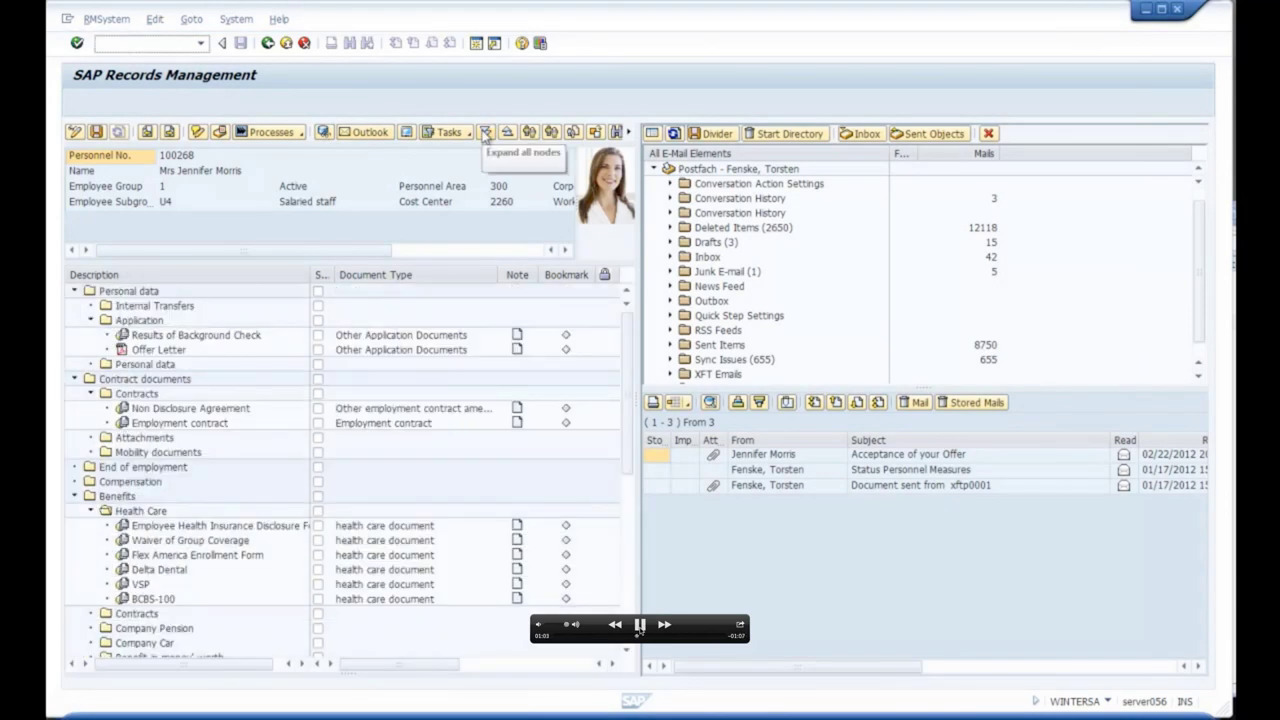
Step: File the PDF attachment of the "Acceptance of your Offer" e-mail in the Application folder as Other Application Documents, described as Acceptance Letter
{"action": "left_click", "coordinate": [718, 457]}
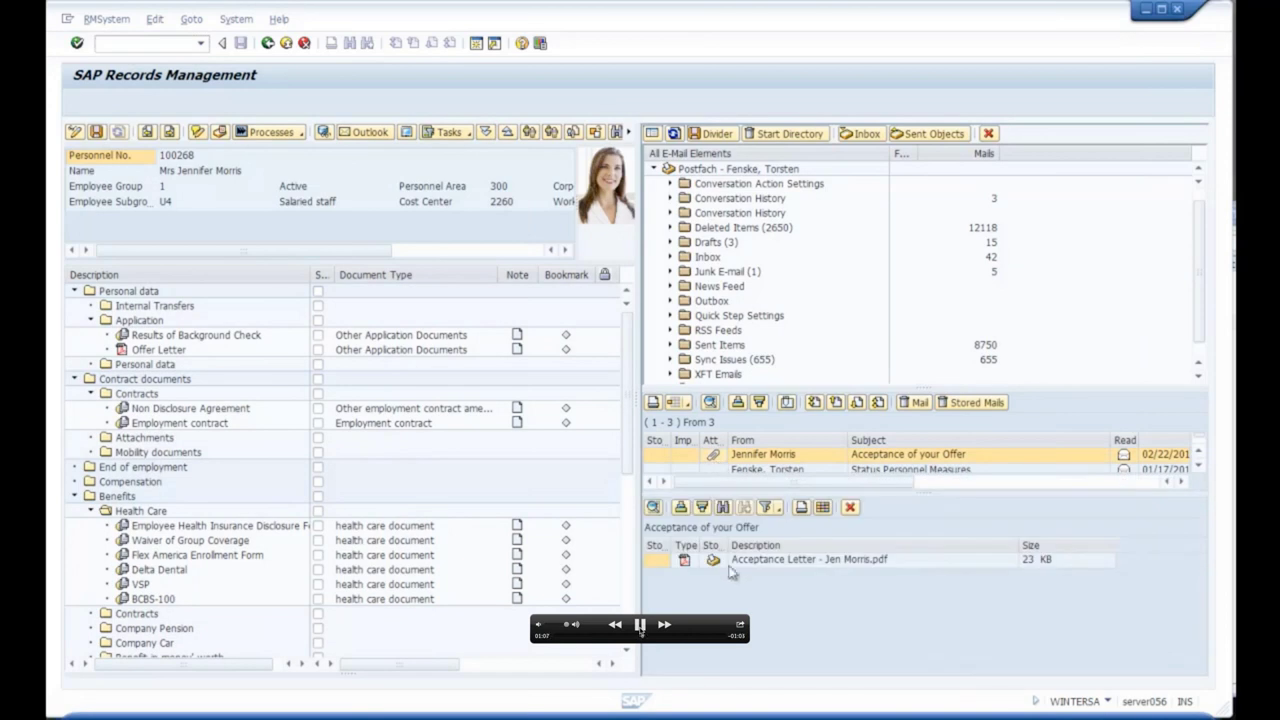
{"action": "left_click", "coordinate": [728, 562]}
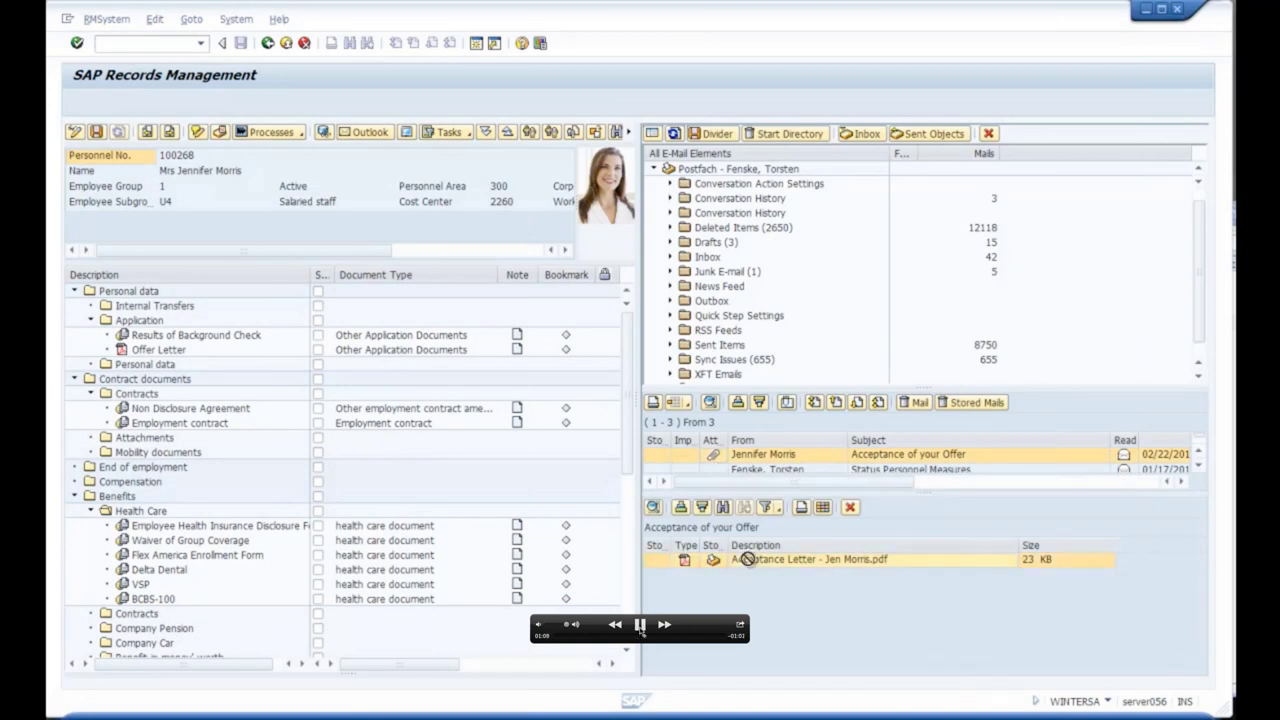
{"action": "left_click_drag", "start_coordinate": [745, 558], "coordinate": [138, 330]}
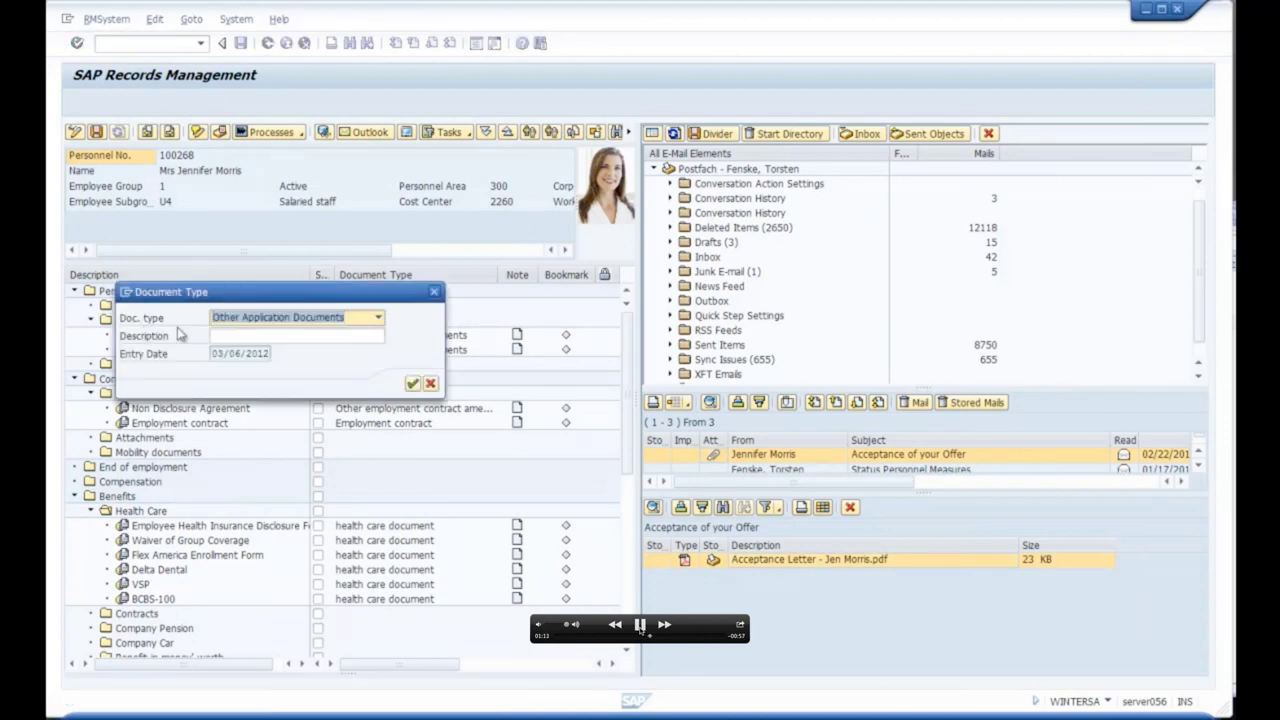
{"action": "left_click", "coordinate": [332, 335]}
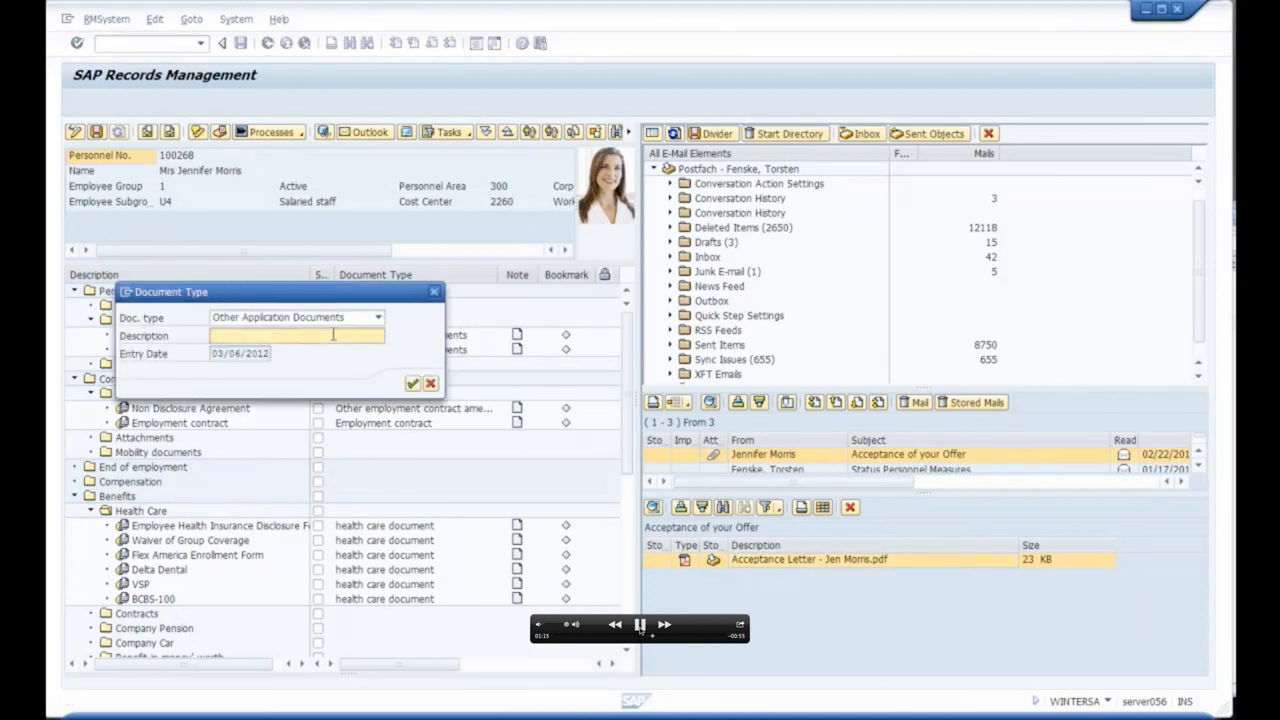
{"action": "type", "text": "Acceptance Letter"}
{"action": "left_click", "coordinate": [413, 385]}
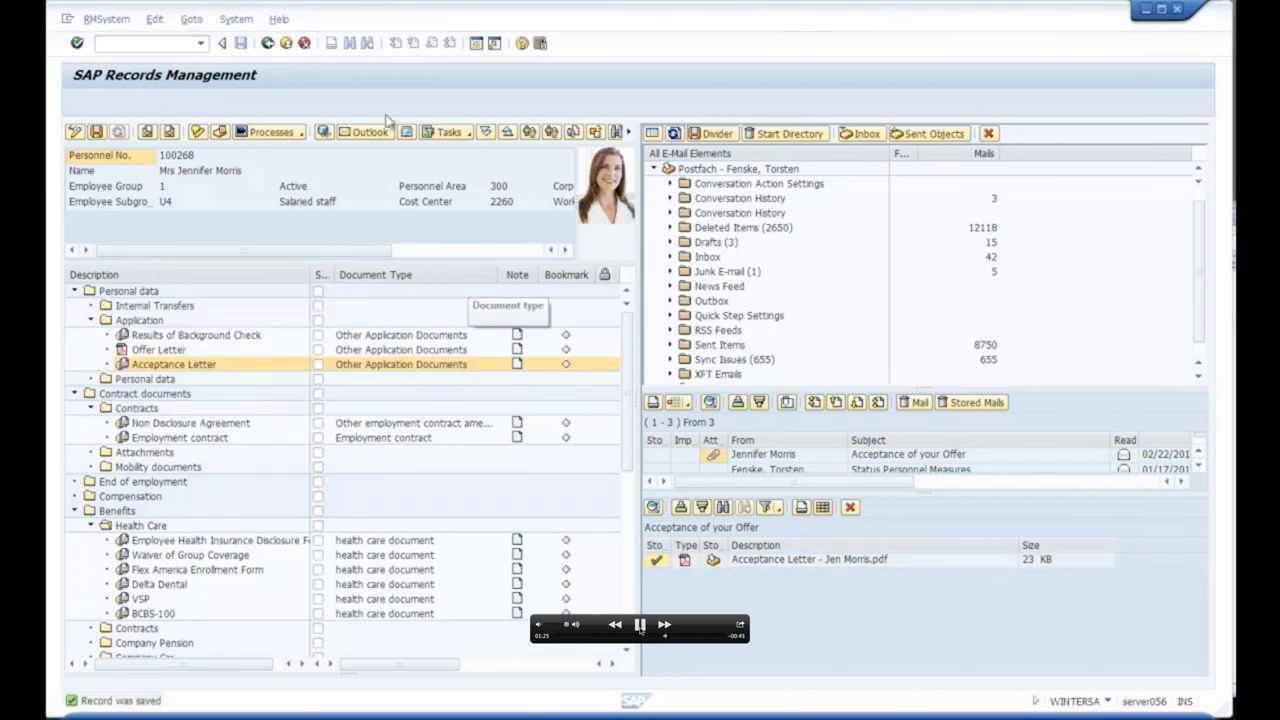
Step: Close the Outlook mailbox, view the filed Acceptance Letter and return to the personnel file overview
{"action": "left_click", "coordinate": [989, 134]}
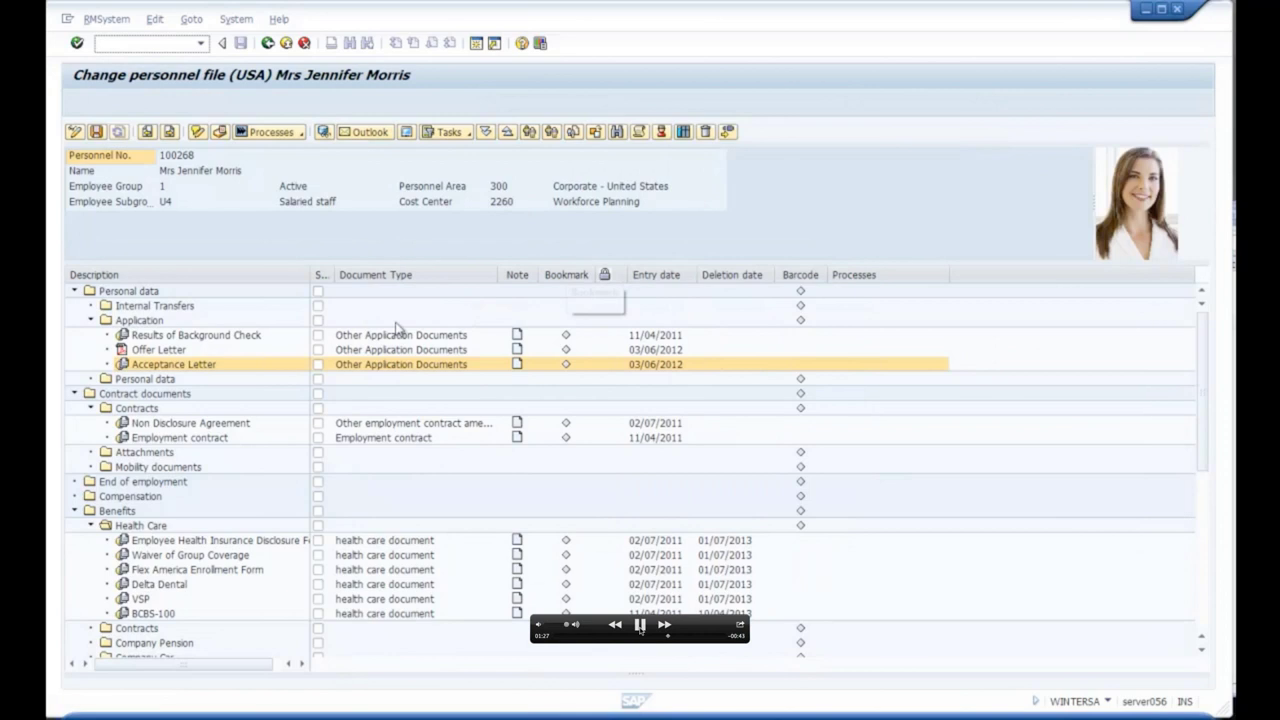
{"action": "double_click", "coordinate": [126, 366]}
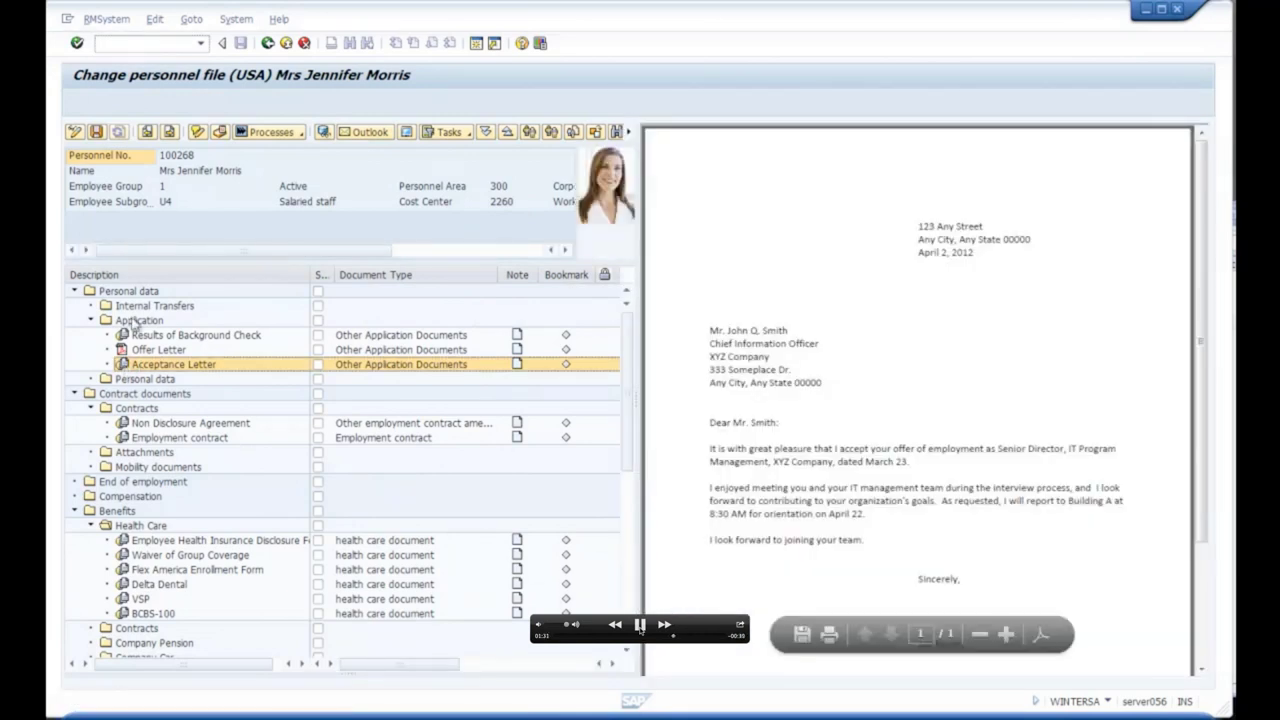
{"action": "left_click", "coordinate": [268, 43]}
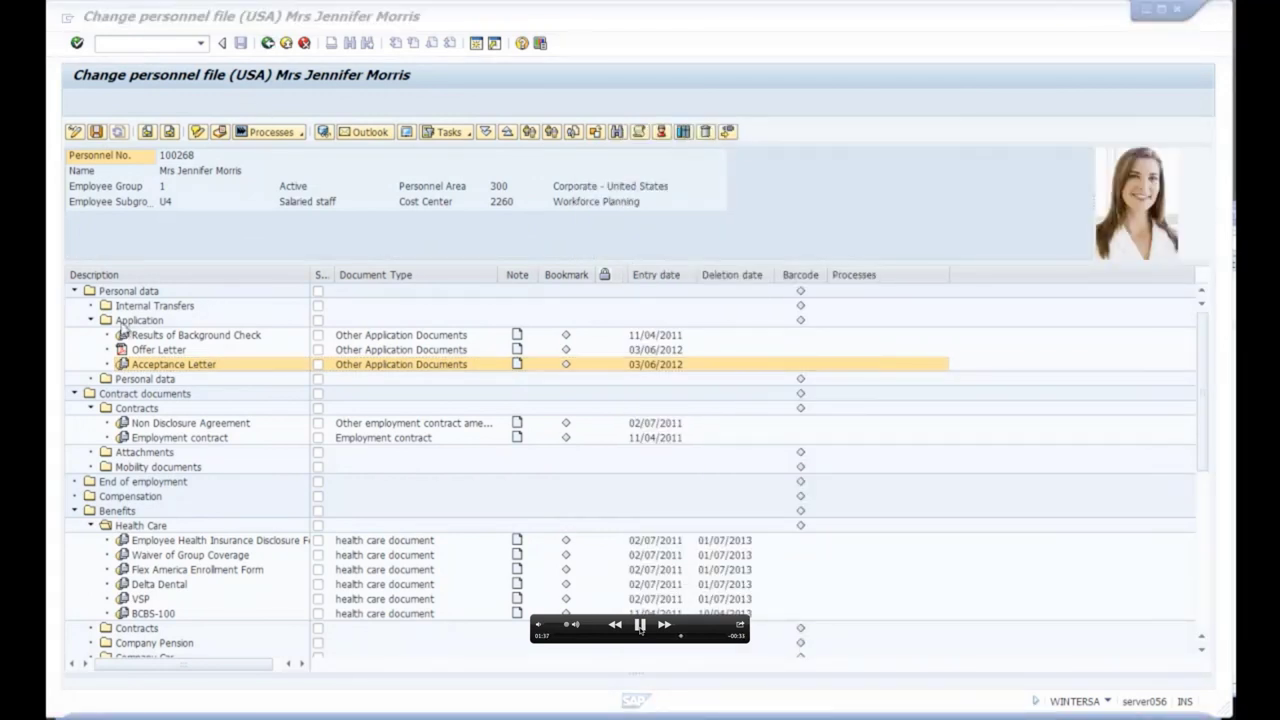
Step: Enter a barcode for the Application folder with type Other Application Documents, description Offer Letter and barcode 162662618
{"action": "left_click", "coordinate": [121, 325]}
{"action": "right_click", "coordinate": [123, 330]}
{"action": "left_click", "coordinate": [641, 626]}
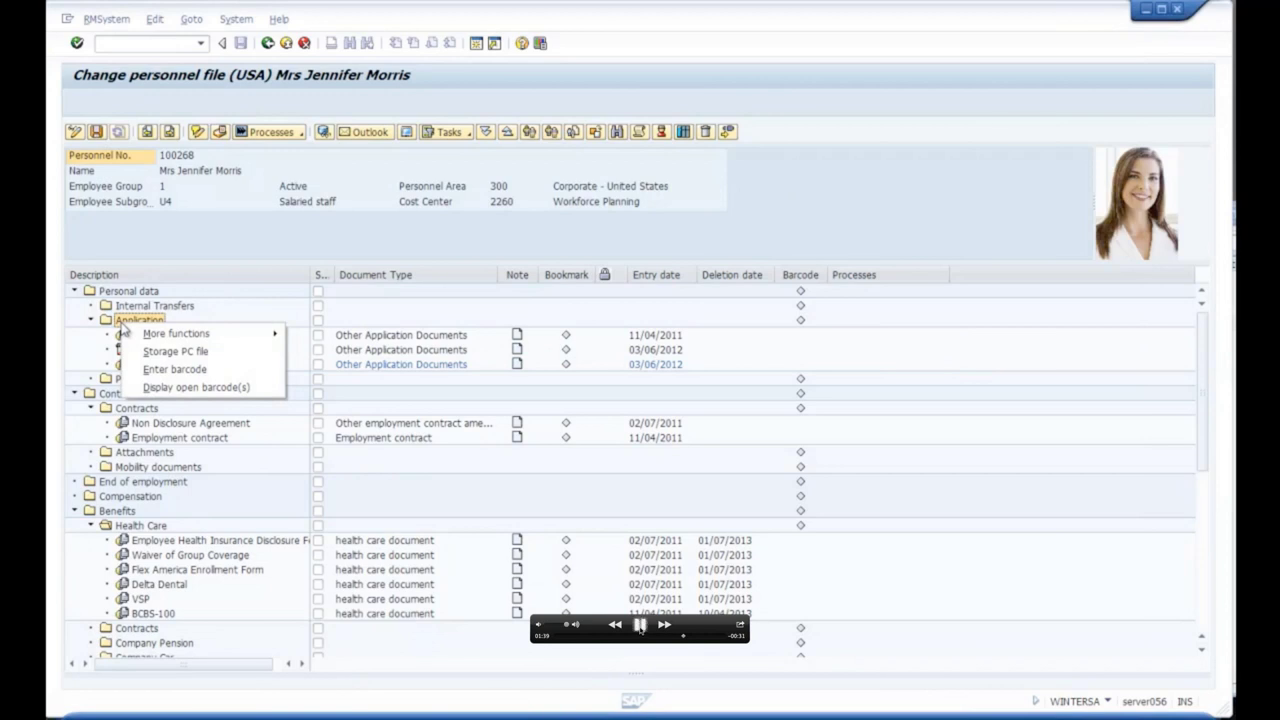
{"action": "left_click", "coordinate": [149, 373]}
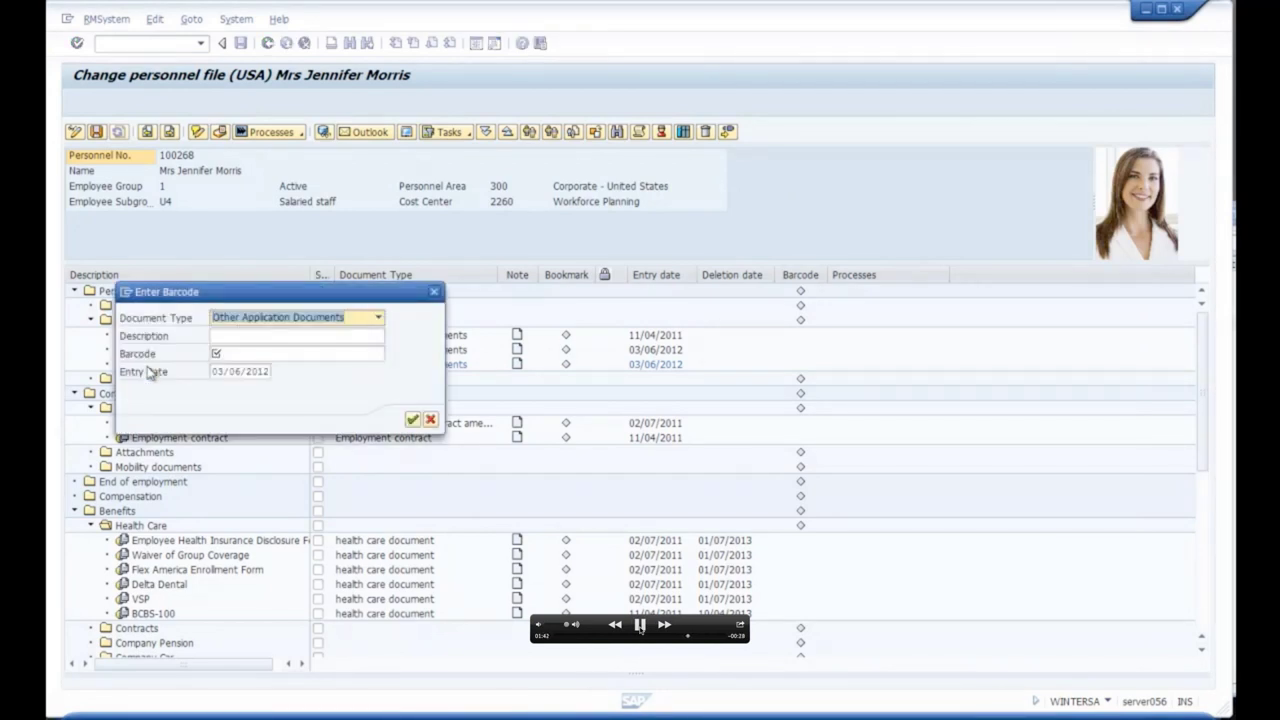
{"action": "left_click", "coordinate": [226, 336]}
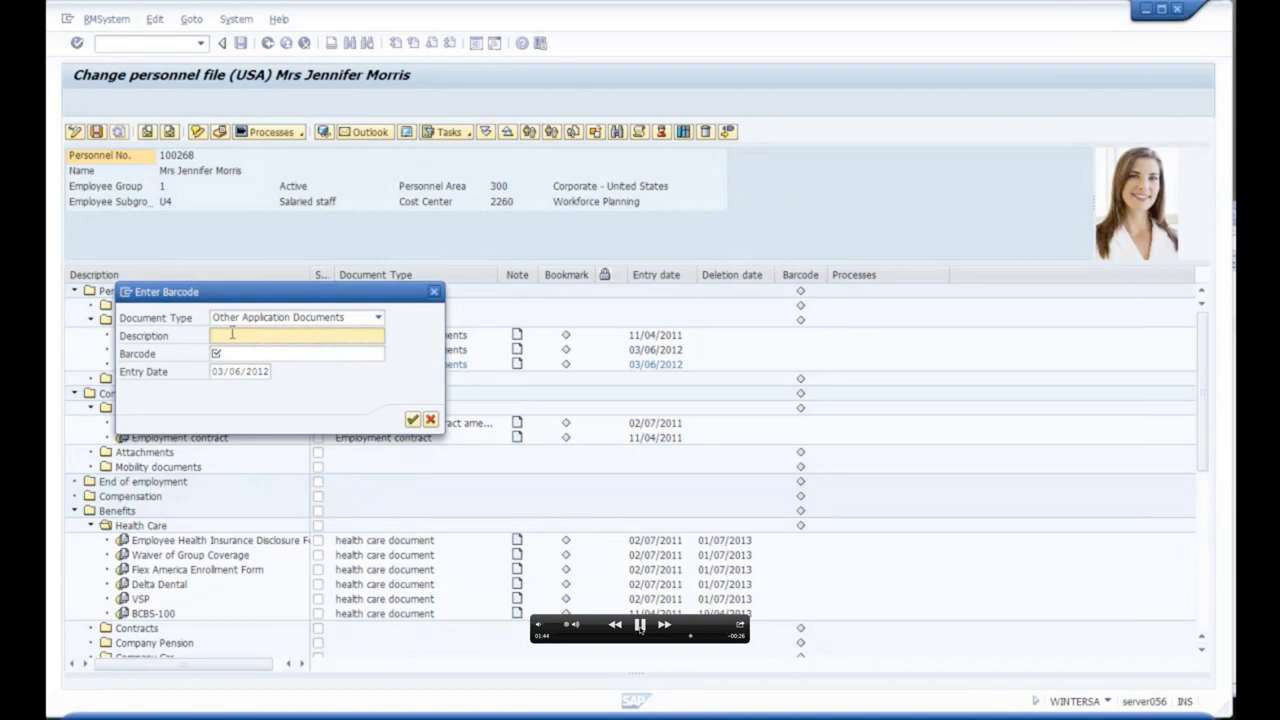
{"action": "type", "text": "Offer Letter"}
{"action": "key", "text": "Tab"}
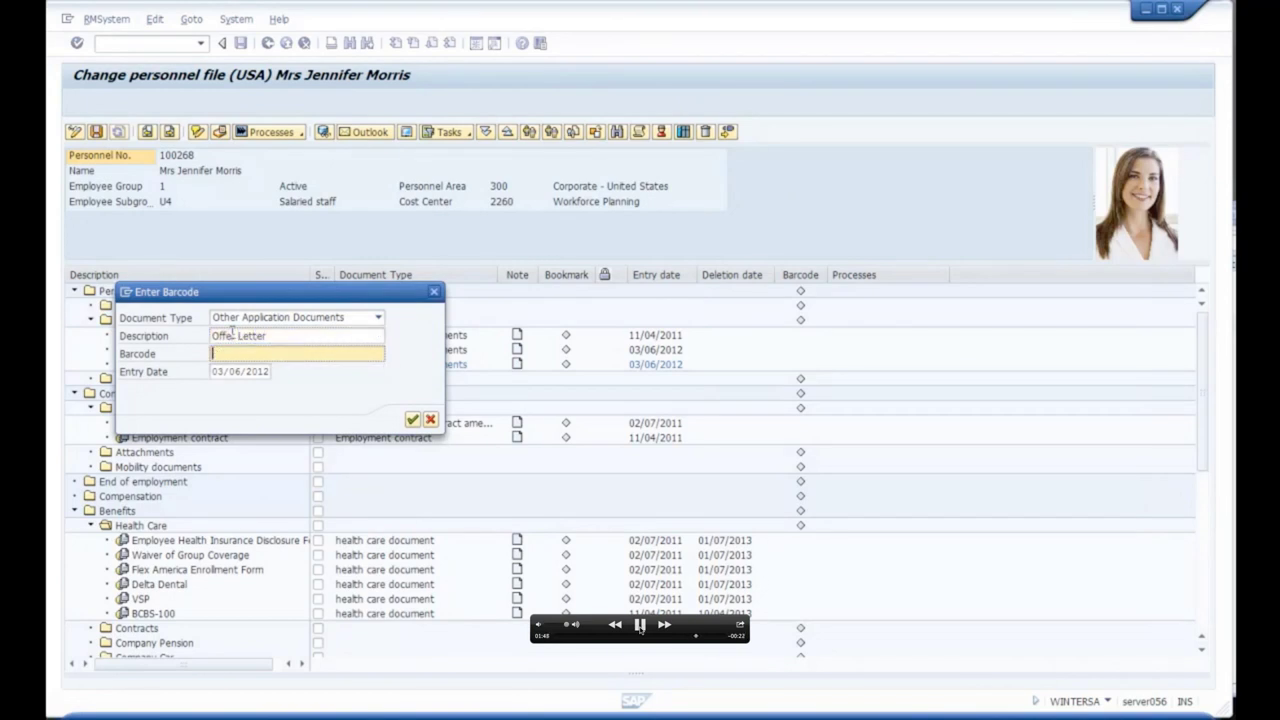
{"action": "type", "text": "16266261"}
{"action": "left_click", "coordinate": [640, 625]}
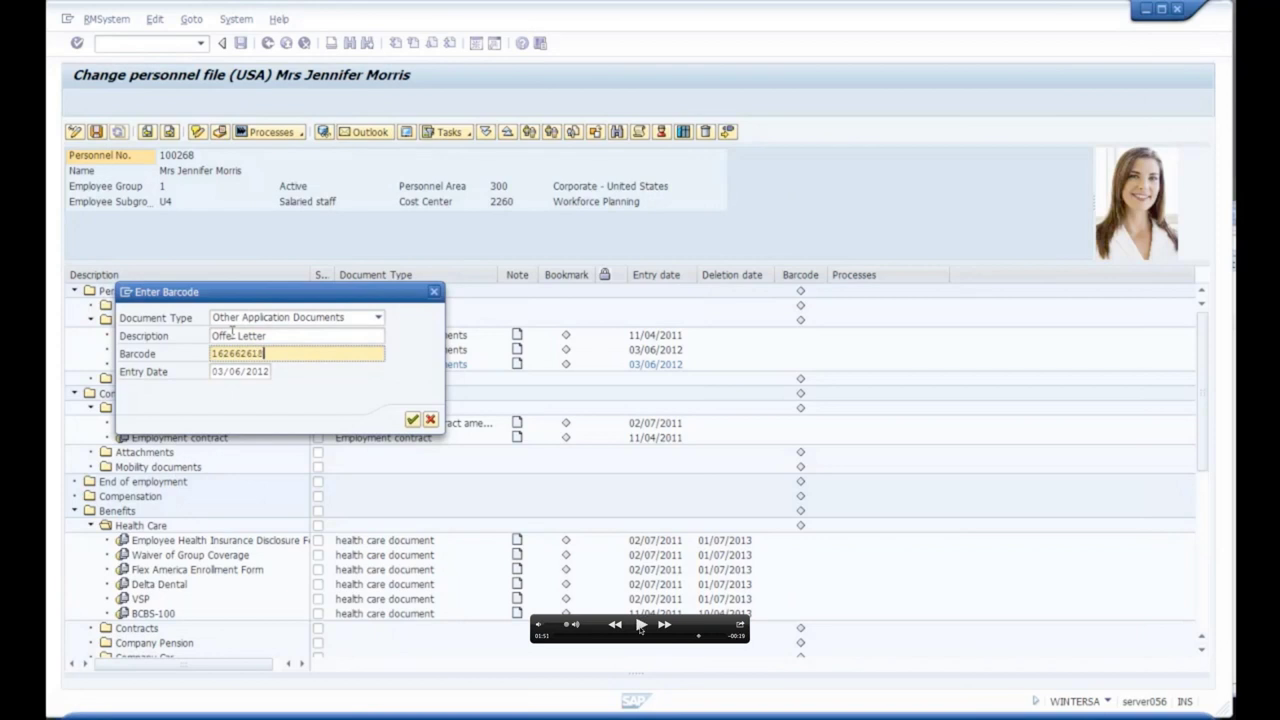